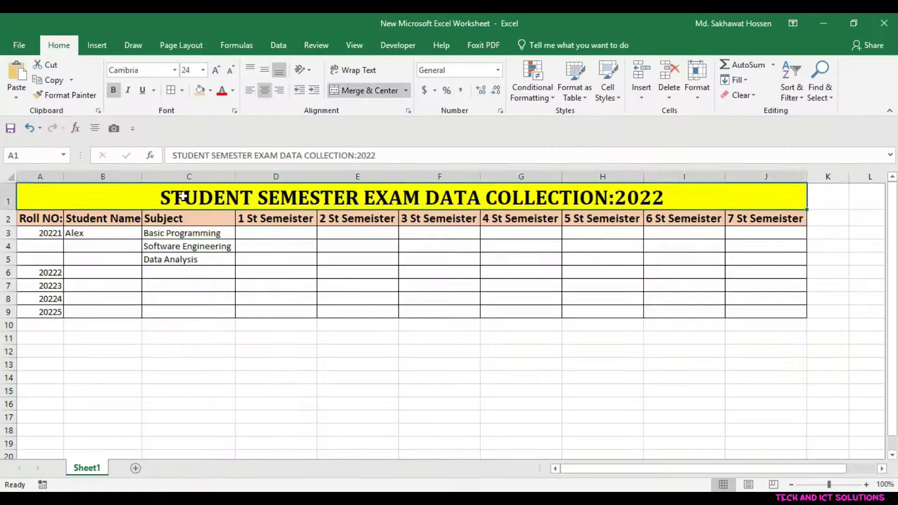
Select the title and header rows A1:J2 of the exam table, then deselect them with an empty cell
left_click(365, 349)
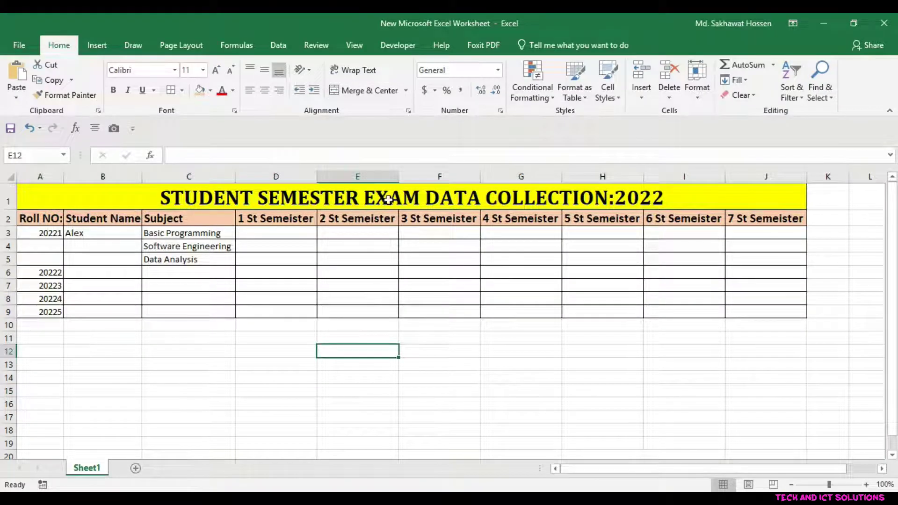
left_click_drag(389, 201, 415, 316)
left_click(365, 381)
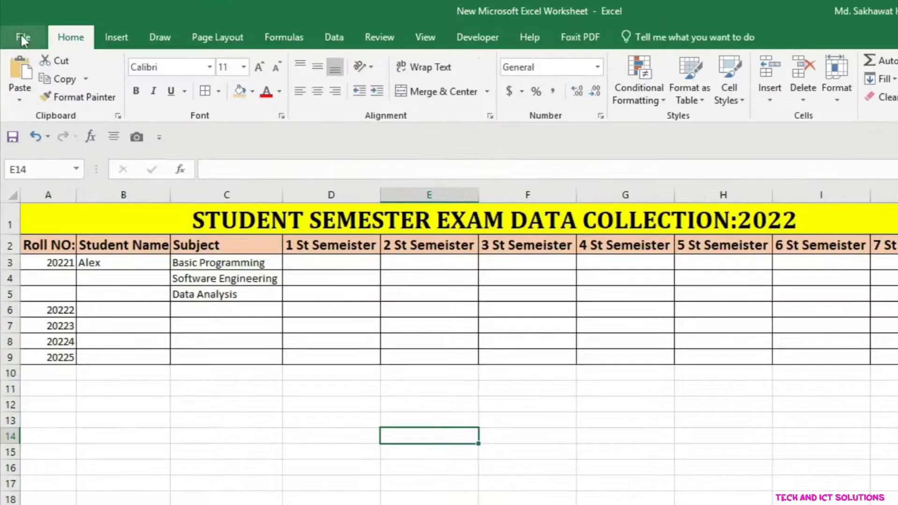
In Trust Center macro settings, choose Enable all macros and tick Trust access to the VBA project object model
left_click(21, 37)
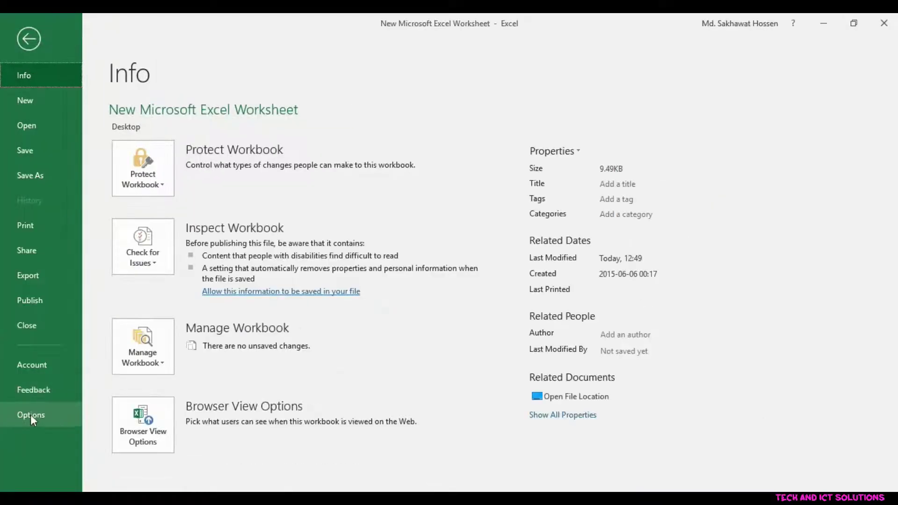
left_click(31, 416)
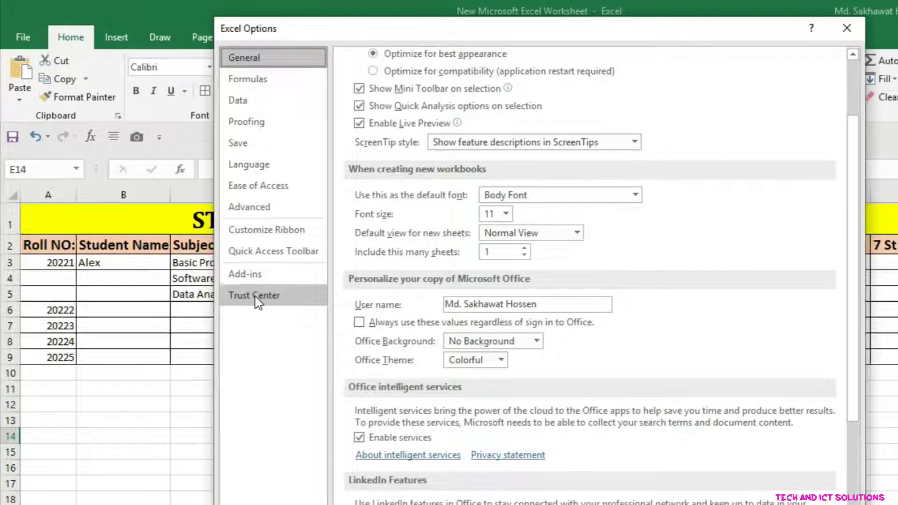
left_click(257, 298)
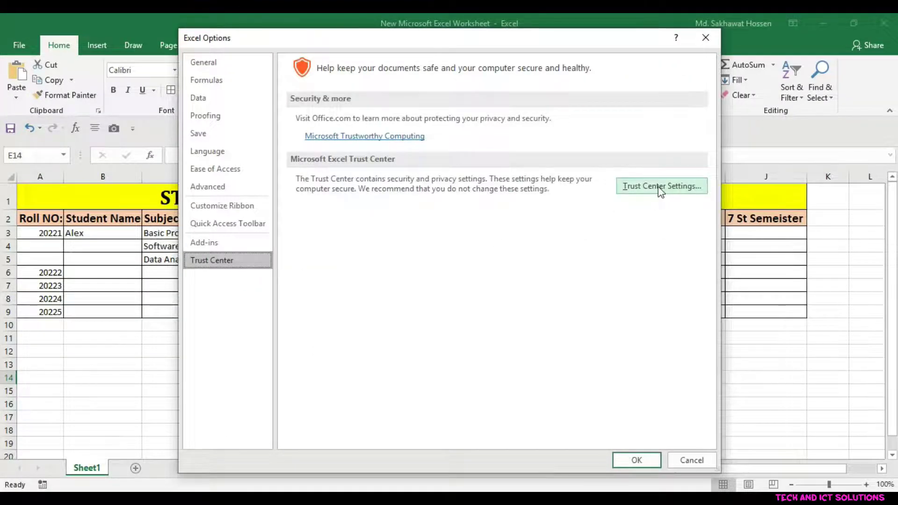
left_click(660, 187)
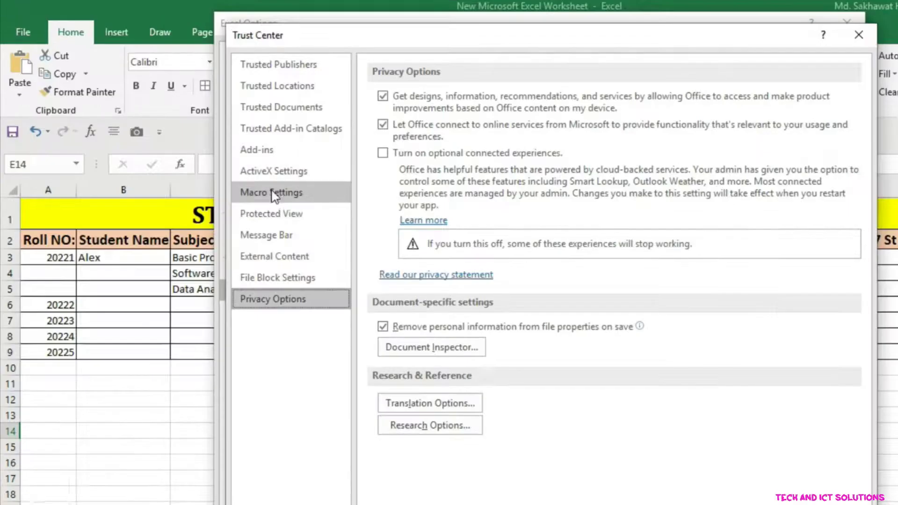
left_click(274, 195)
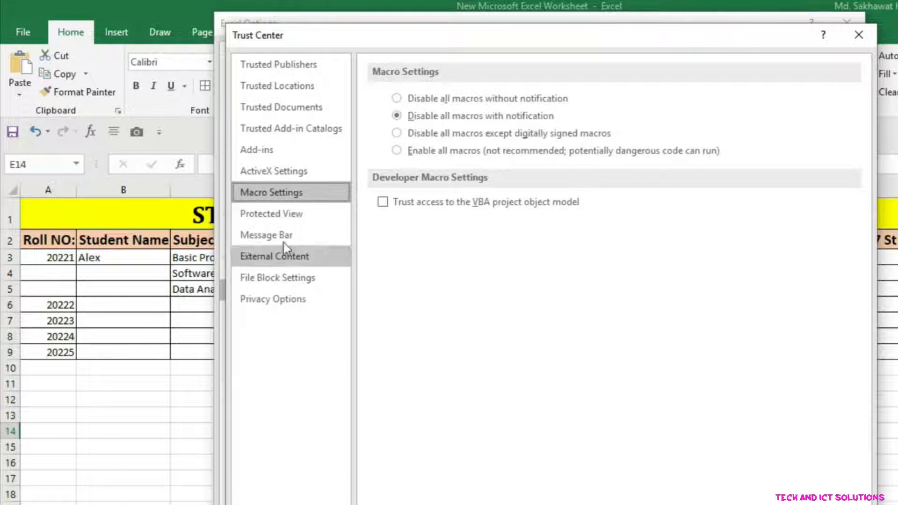
left_click(398, 151)
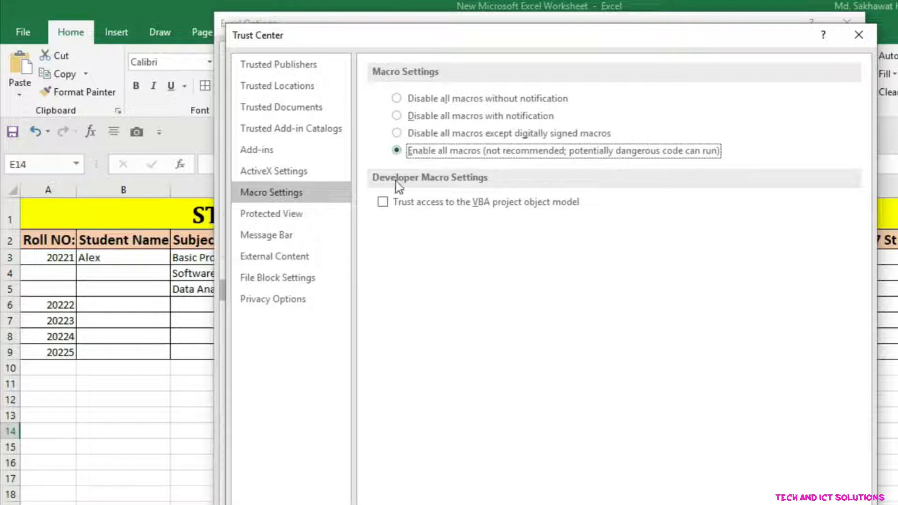
left_click(384, 202)
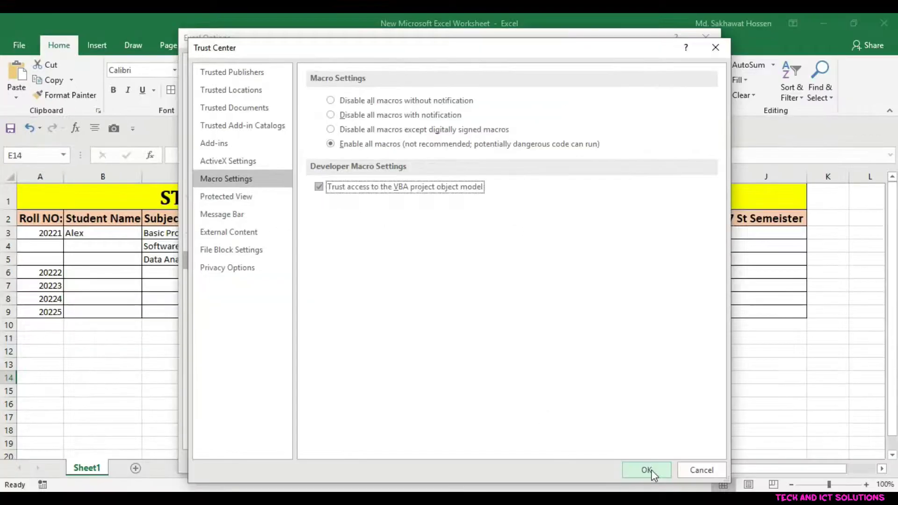
Set ActiveX to enable all controls without restrictions or prompting, then reopen Trust Center to verify
left_click(650, 471)
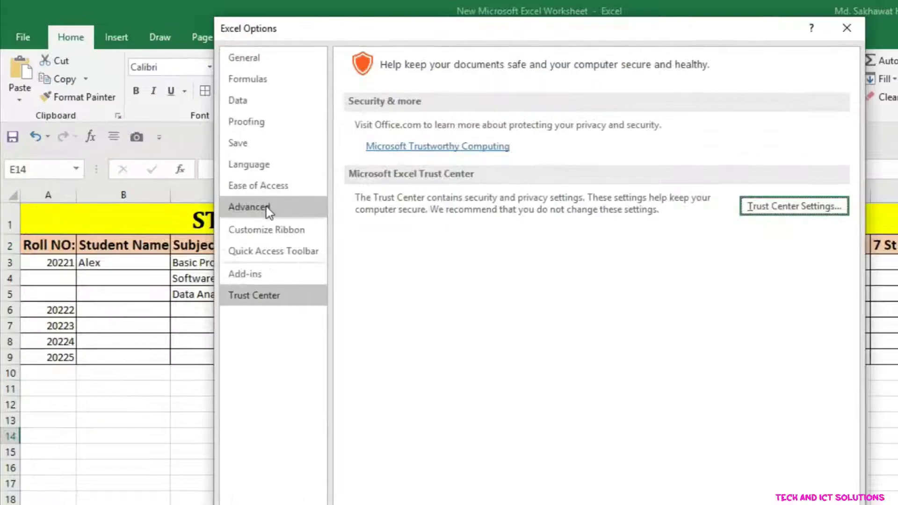
left_click(775, 208)
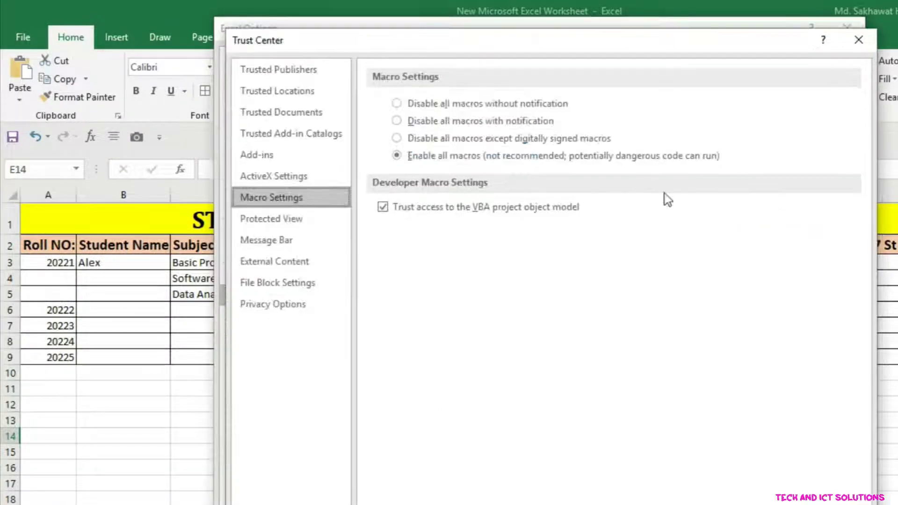
left_click(283, 180)
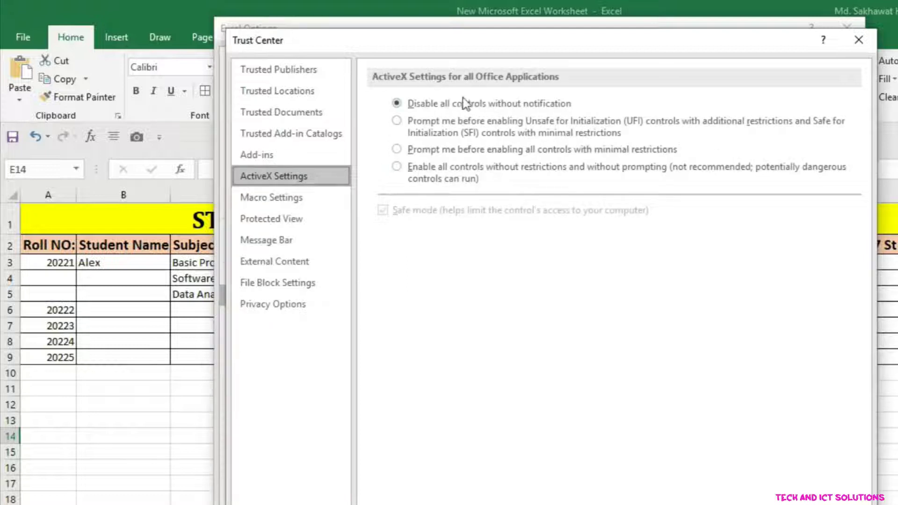
left_click(397, 167)
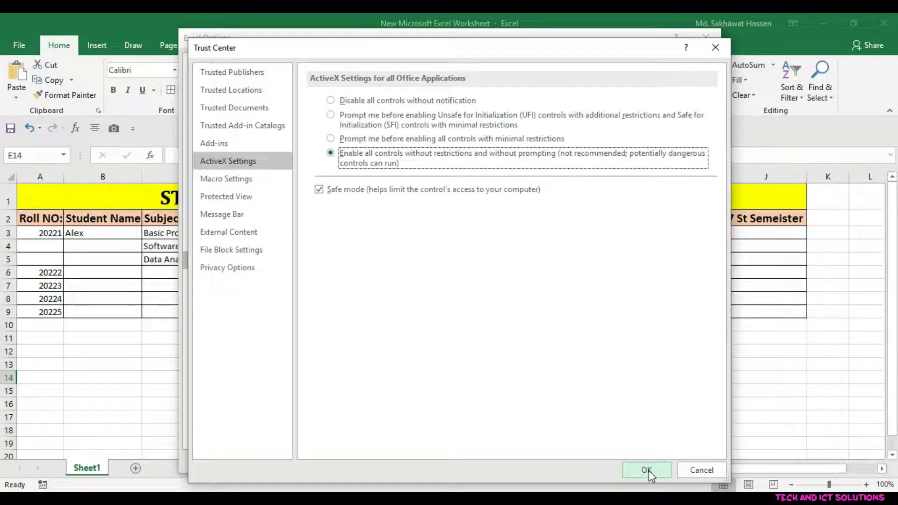
left_click(648, 470)
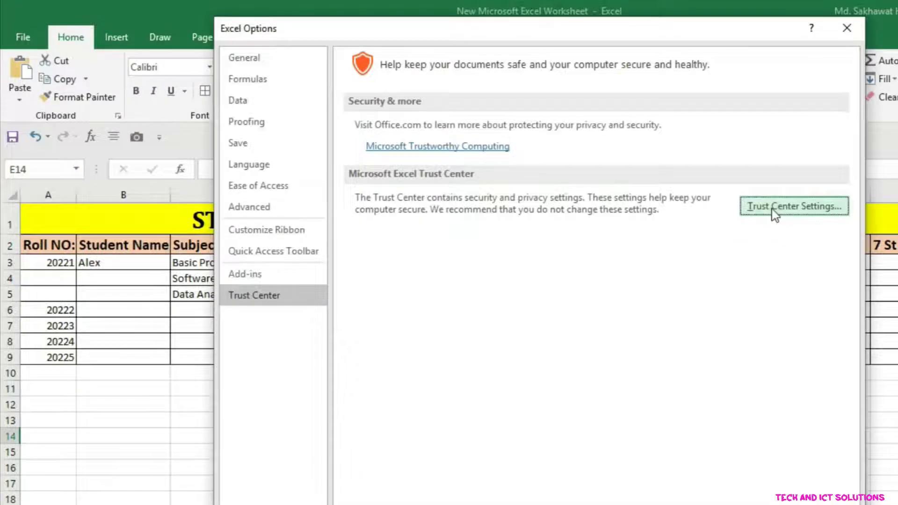
left_click(774, 213)
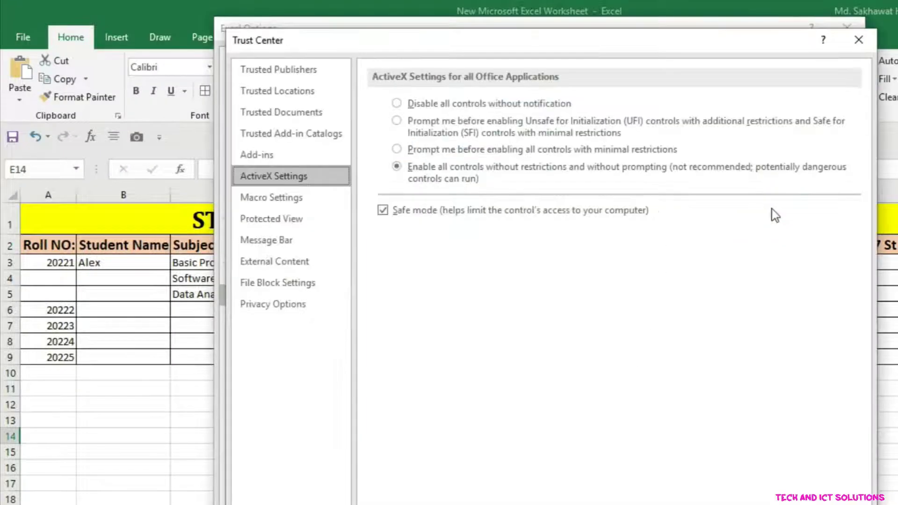
left_click(277, 196)
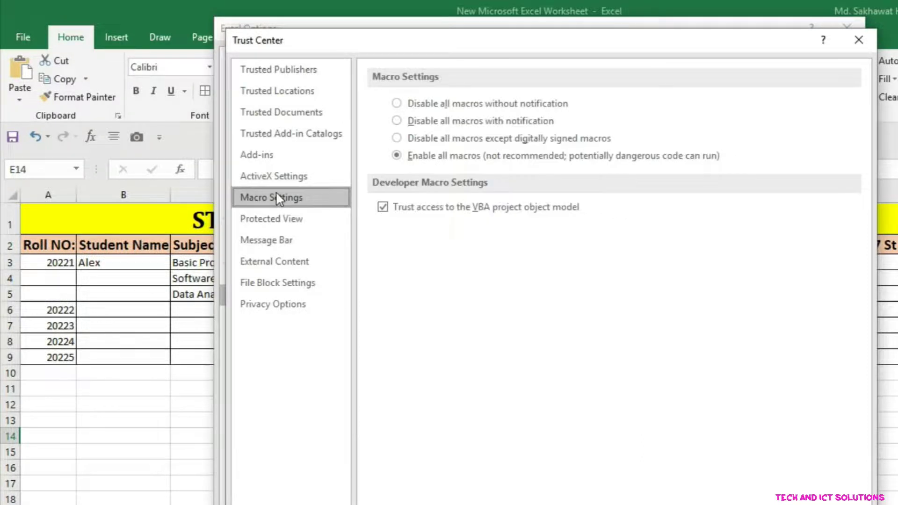
Turn off Protected View for internet files, unsafe locations and Outlook attachments
left_click(304, 176)
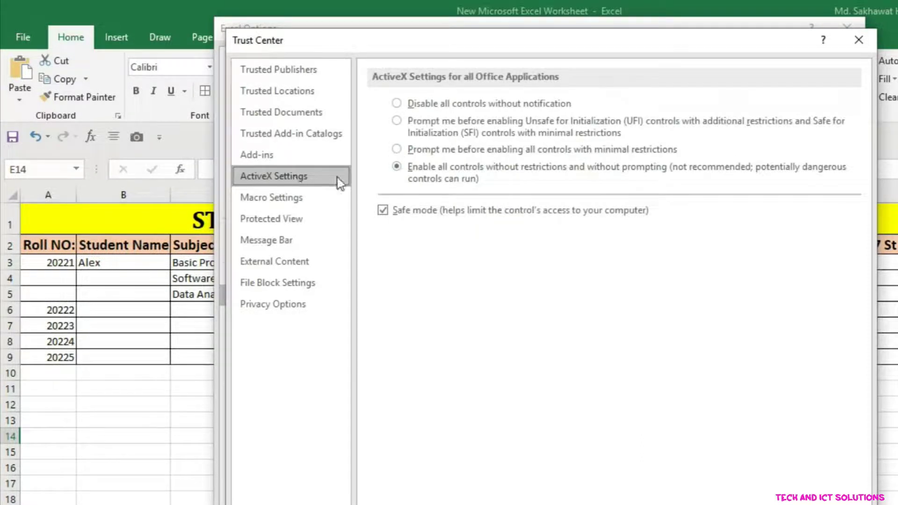
left_click(281, 197)
left_click(346, 218)
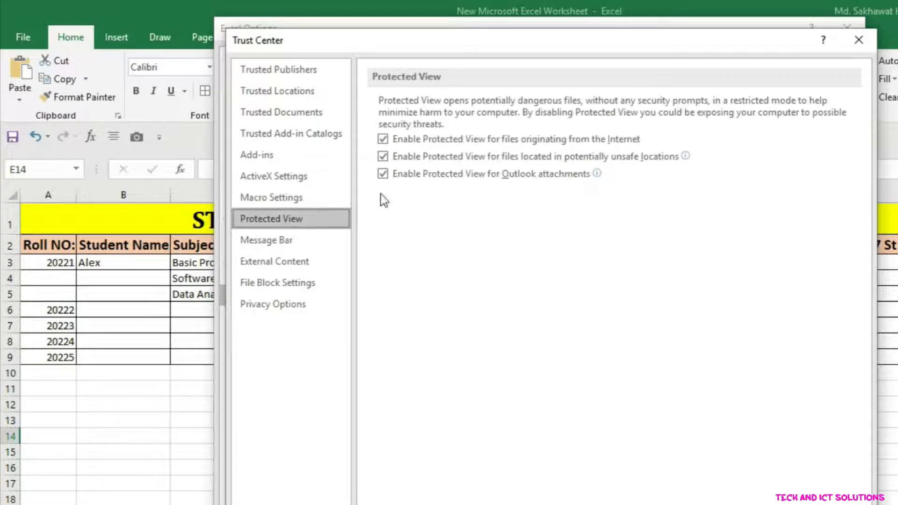
left_click(383, 174)
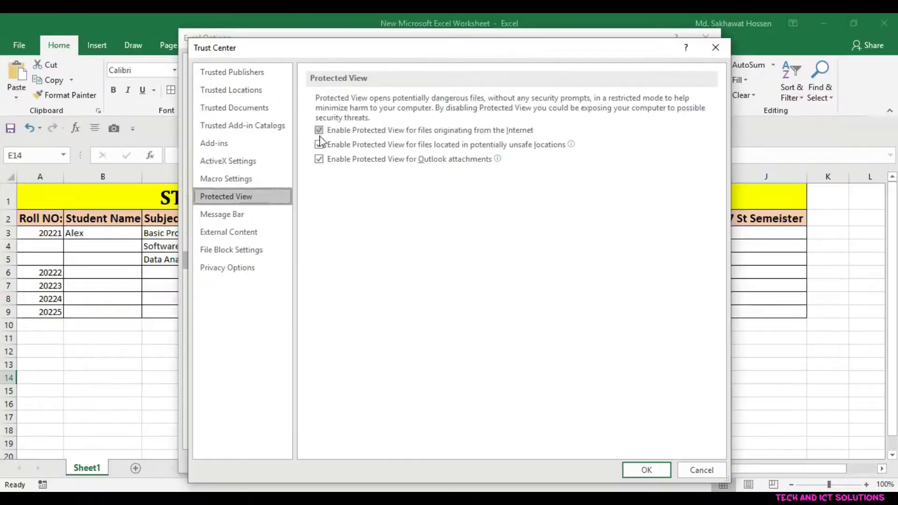
left_click(383, 139)
left_click(384, 156)
left_click(385, 175)
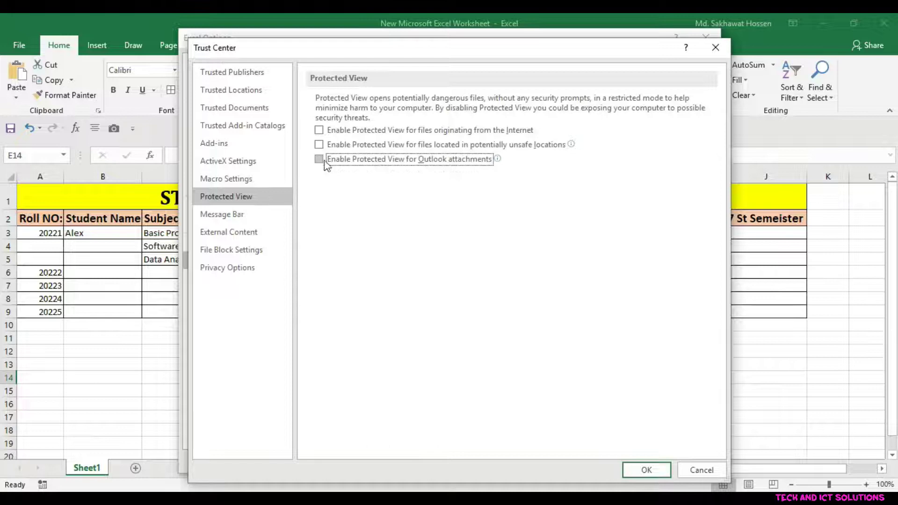
Set the Message Bar to never show blocked-content information and enable Trust Center logging
left_click(227, 217)
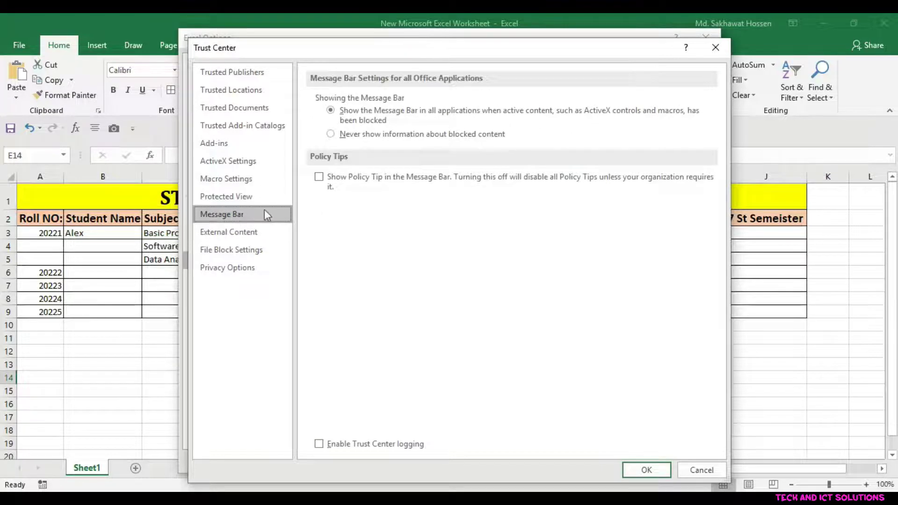
left_click(331, 135)
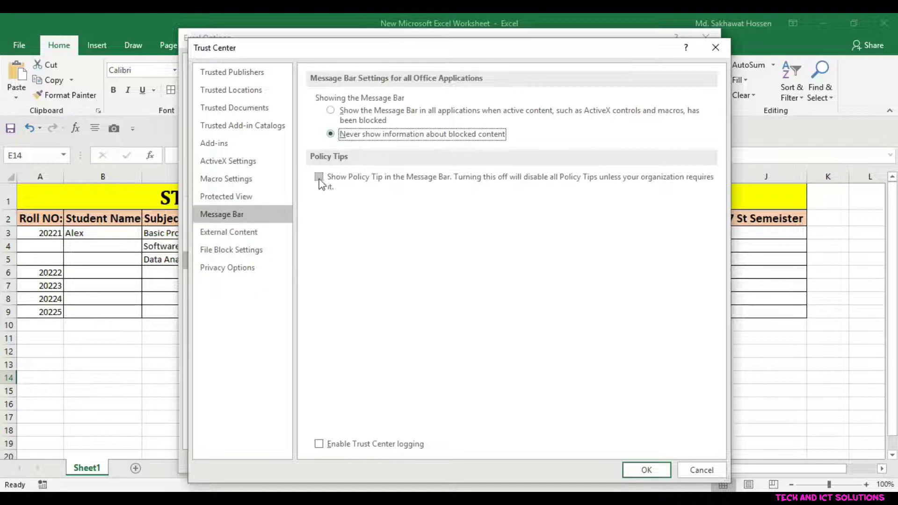
left_click(326, 445)
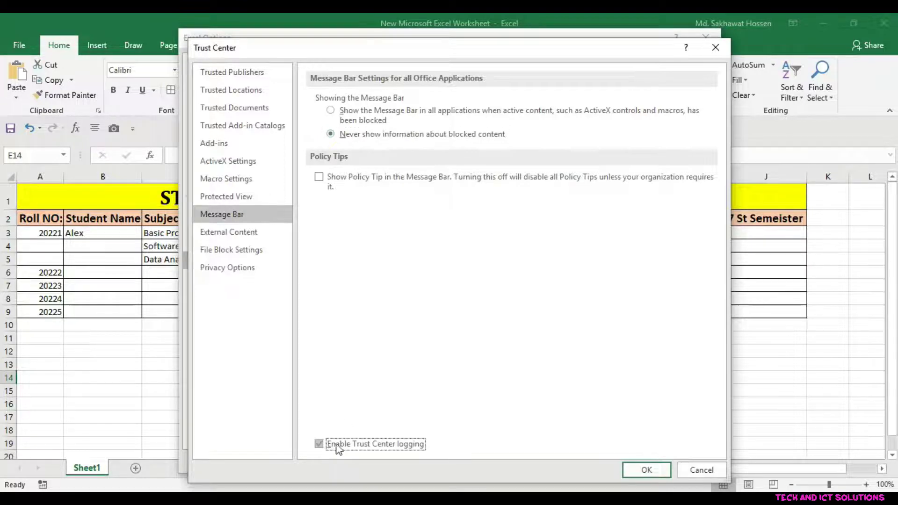
Set External Content to prompt before enabling data connections and updating workbook links, then confirm with OK
left_click(233, 234)
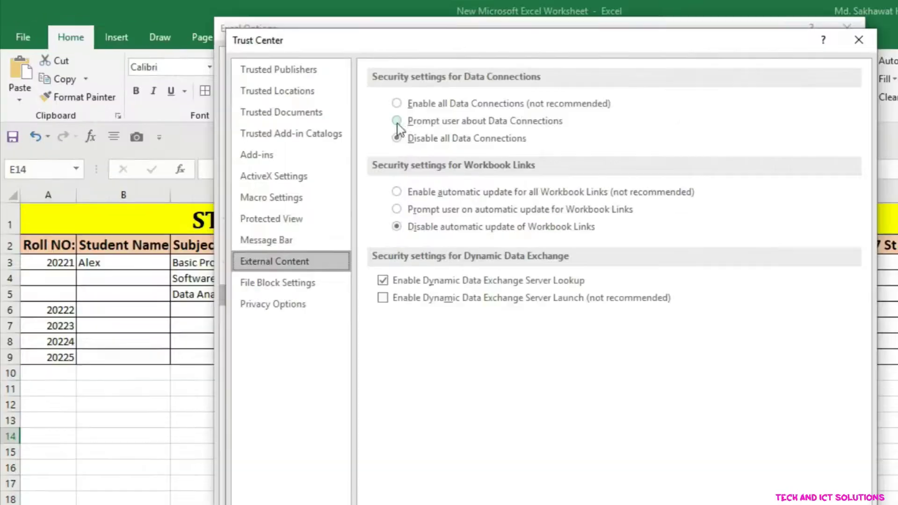
left_click(396, 121)
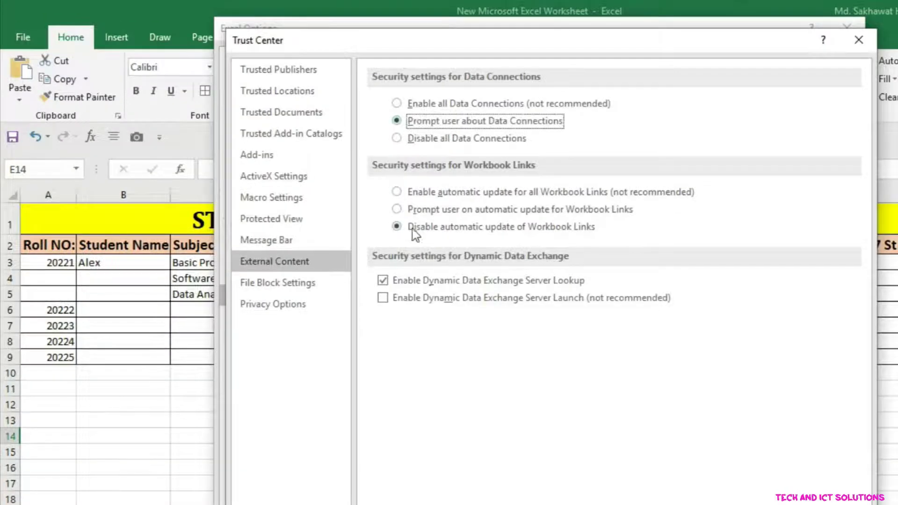
left_click(397, 209)
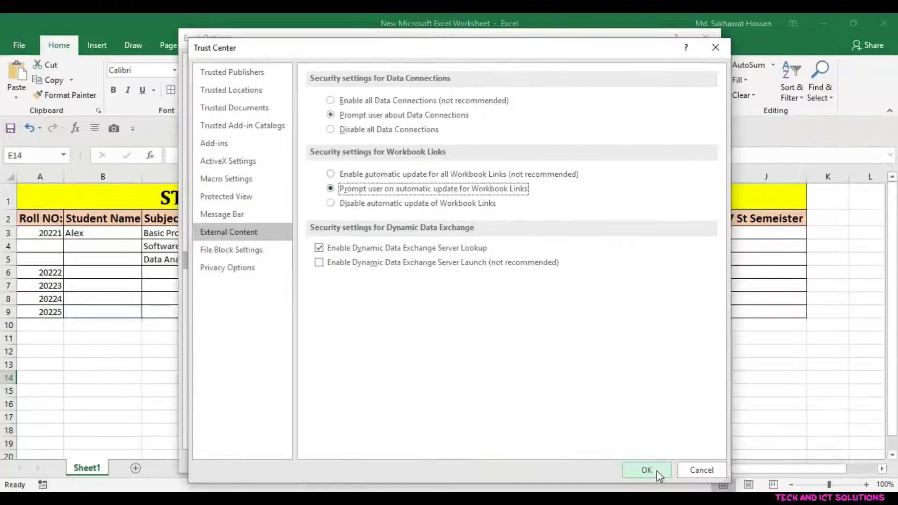
left_click(647, 470)
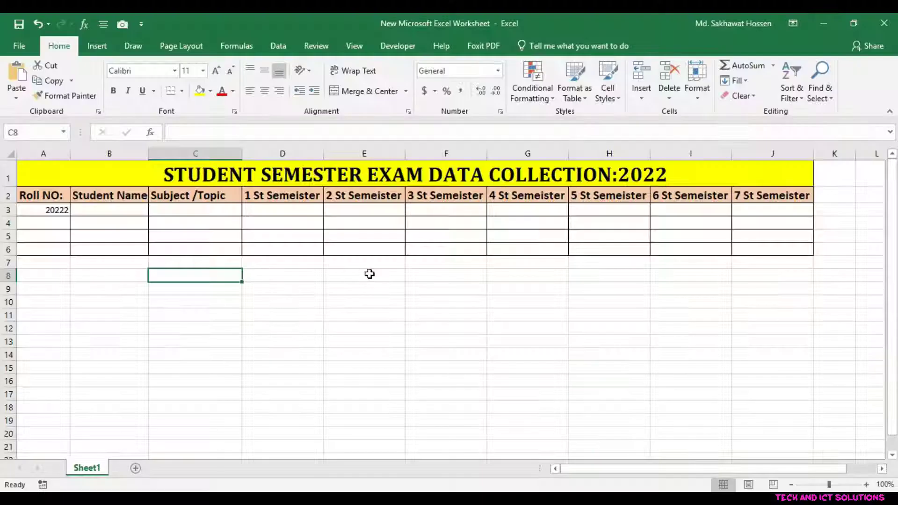
Select the table body from B3 and set up recording Macro1 with shortcut Ctrl+Shift+A
left_click(369, 273)
left_click_drag(105, 208, 779, 247)
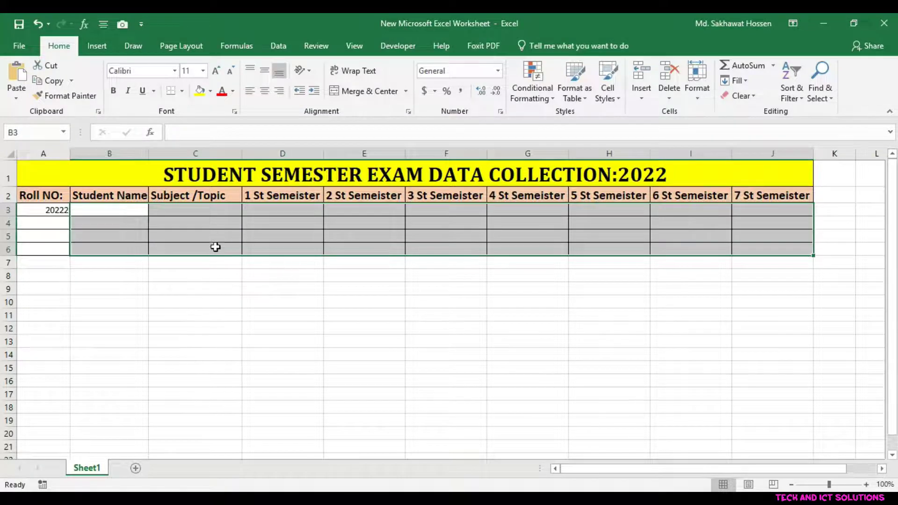
left_click(398, 45)
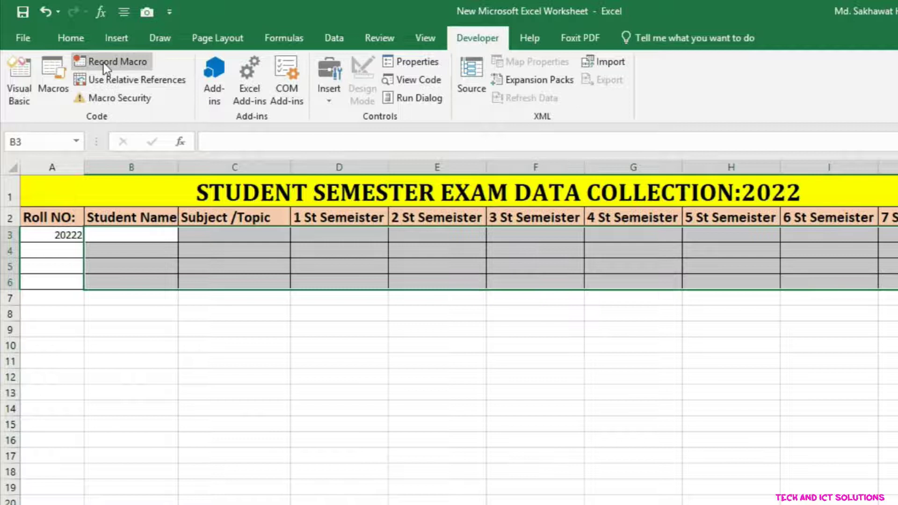
left_click(103, 63)
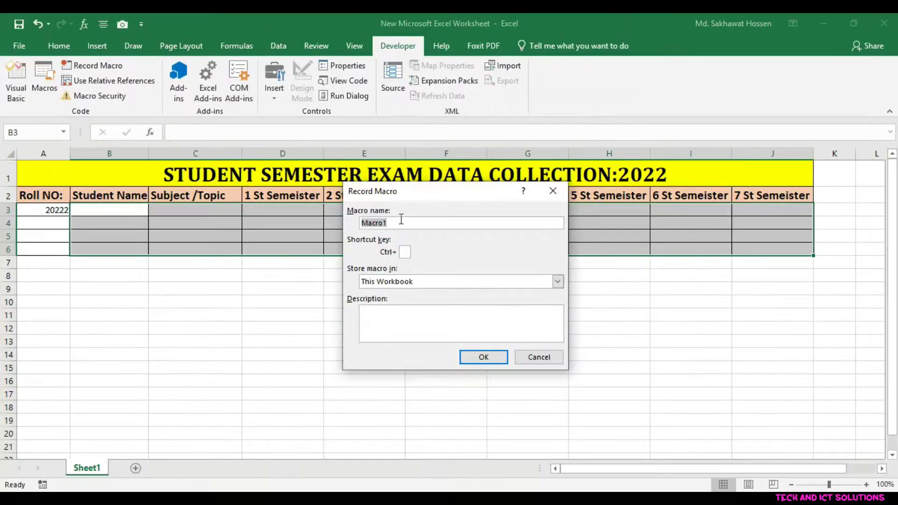
left_click(479, 251)
left_click(405, 252)
type("A")
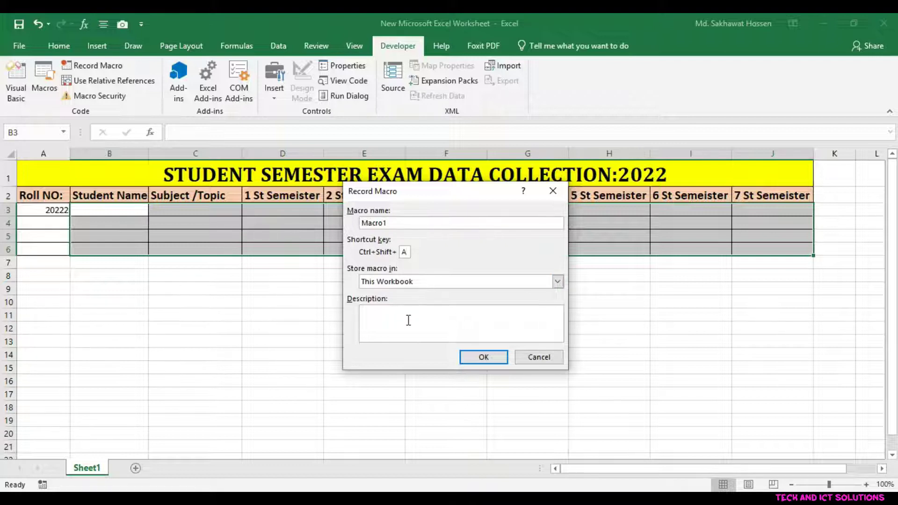
Start recording and AutoSum D3:D5 into D6
left_click(481, 358)
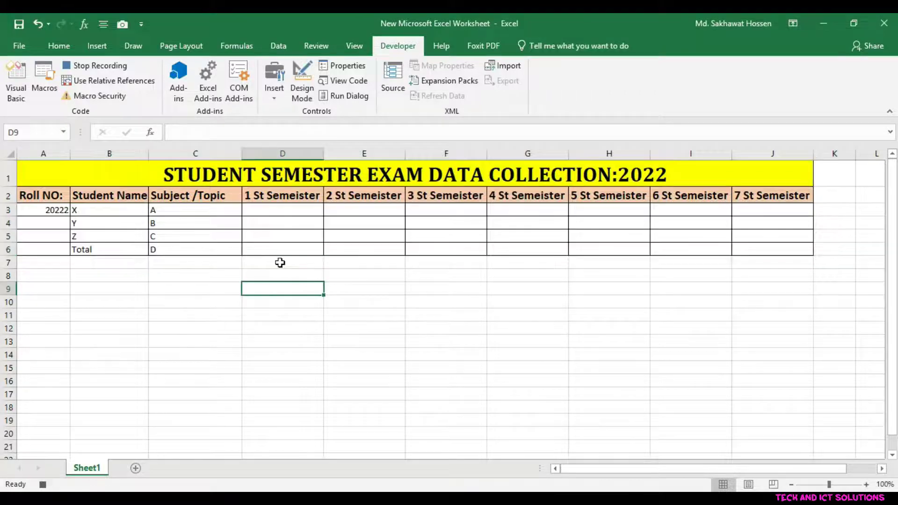
left_click(280, 248)
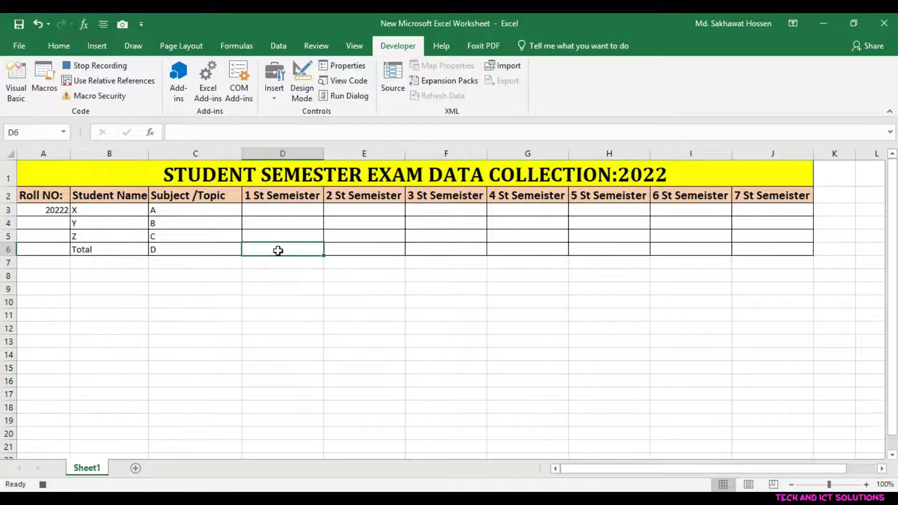
left_click(59, 46)
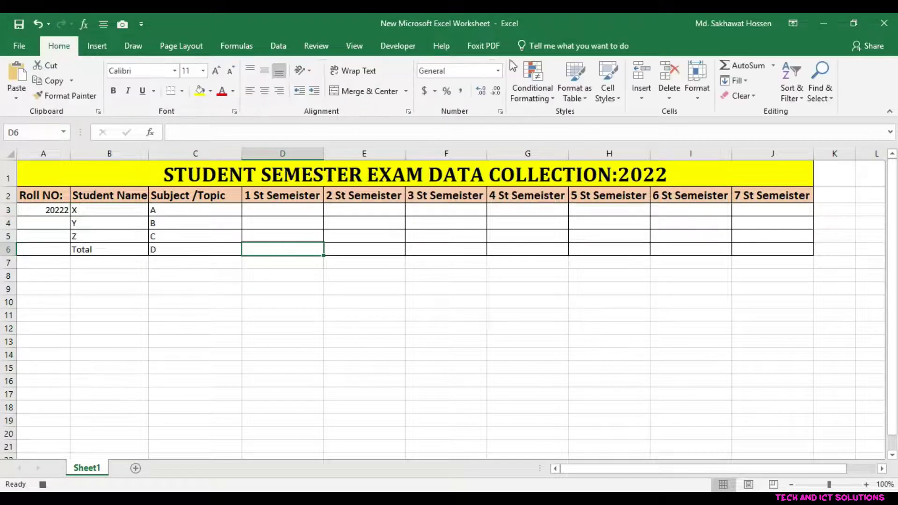
left_click(748, 66)
left_click_drag(279, 209, 270, 236)
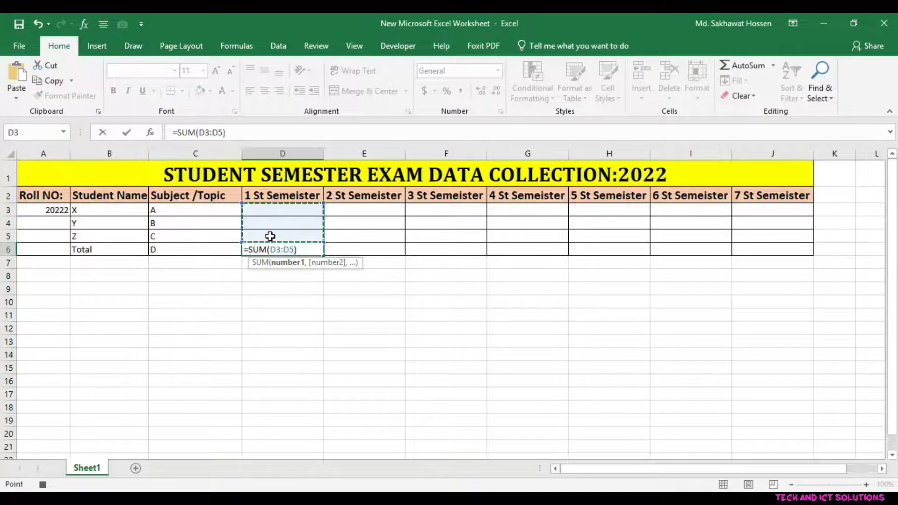
key("Return")
Fill the D6 SUM formula across to J6, then return to the Developer tab
left_click(316, 311)
left_click(299, 248)
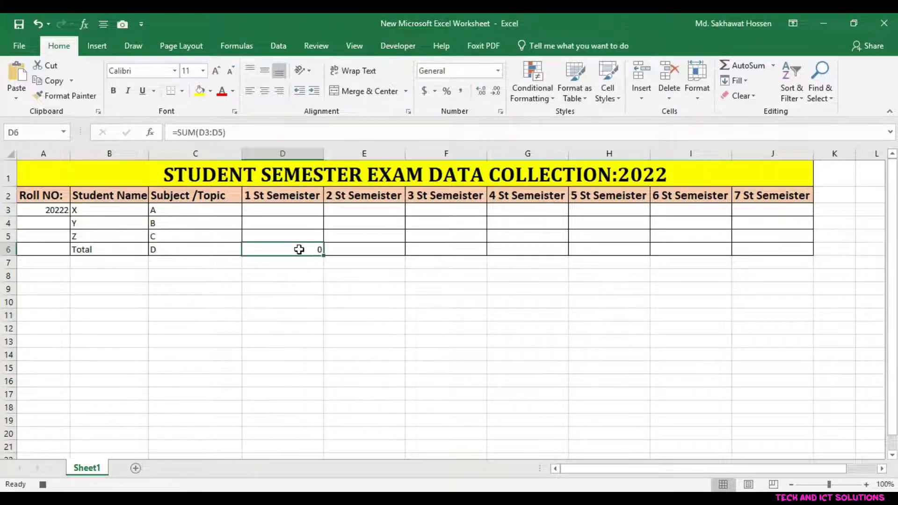
left_click_drag(322, 258, 799, 251)
left_click_drag(583, 297, 584, 288)
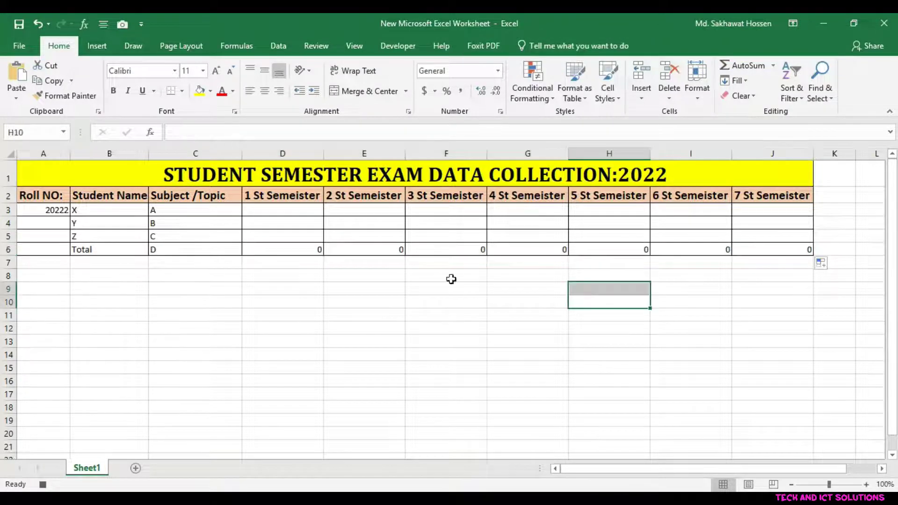
left_click(392, 299)
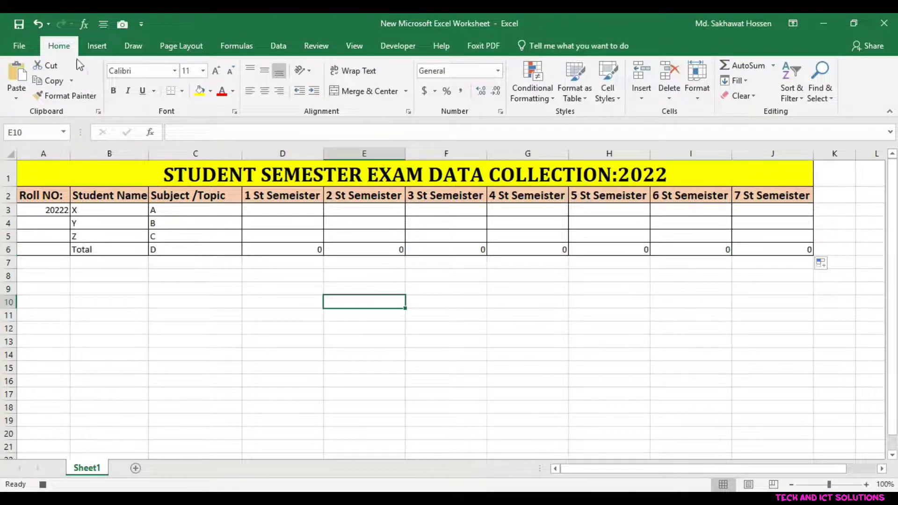
left_click(399, 46)
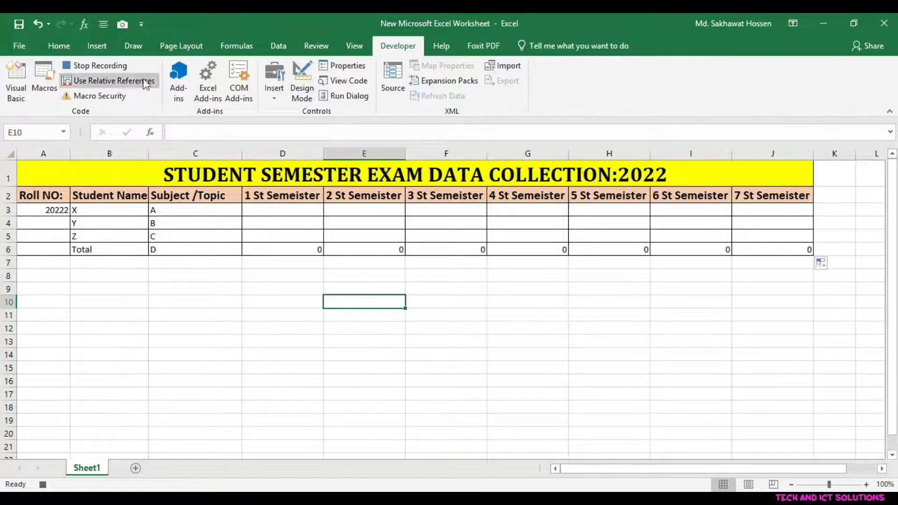
Stop recording and save DATA SHEET to the Desktop as an Excel Macro-Enabled Workbook
left_click(107, 70)
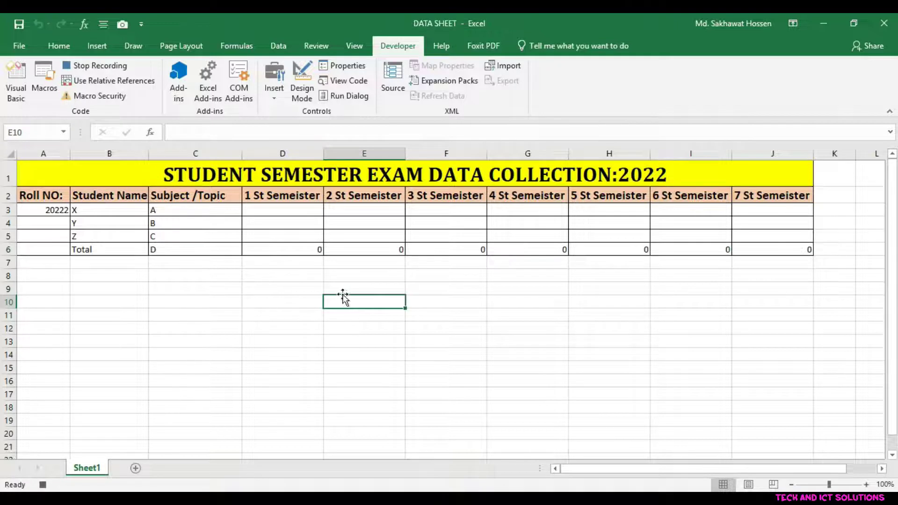
left_click(19, 26)
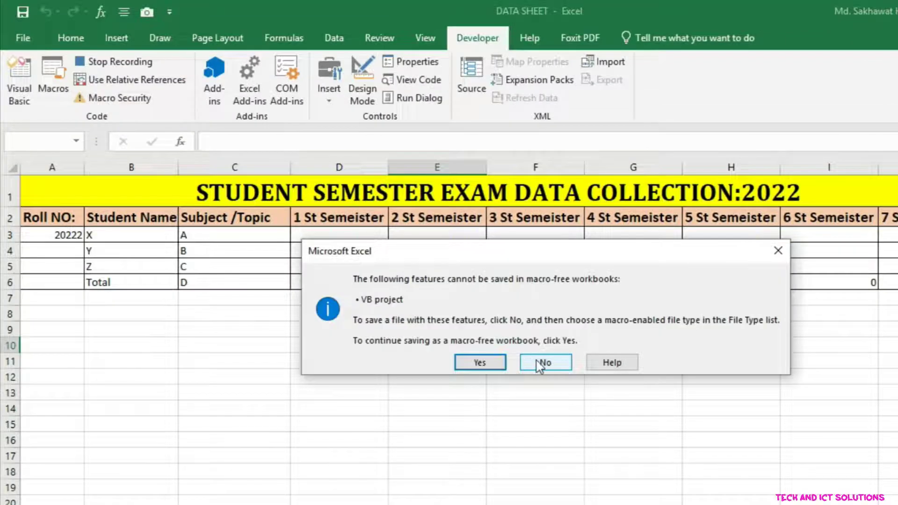
left_click(440, 318)
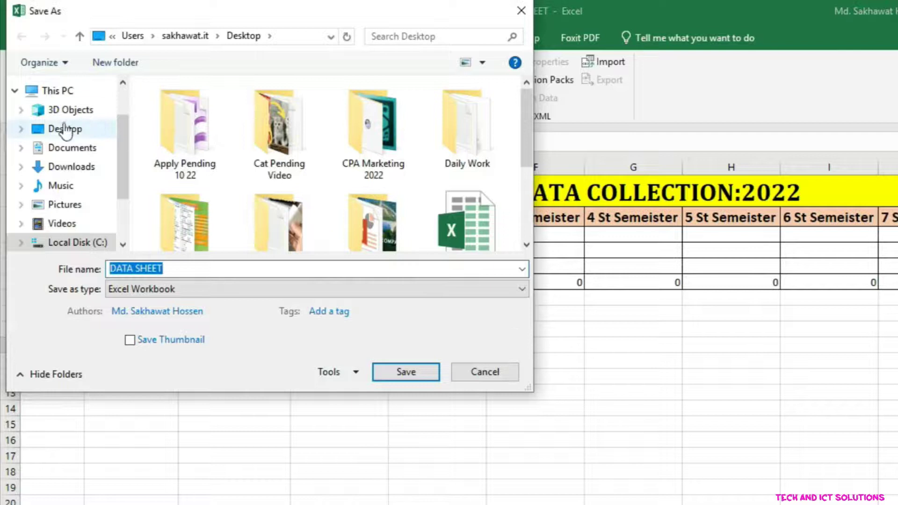
left_click(56, 129)
left_click(523, 290)
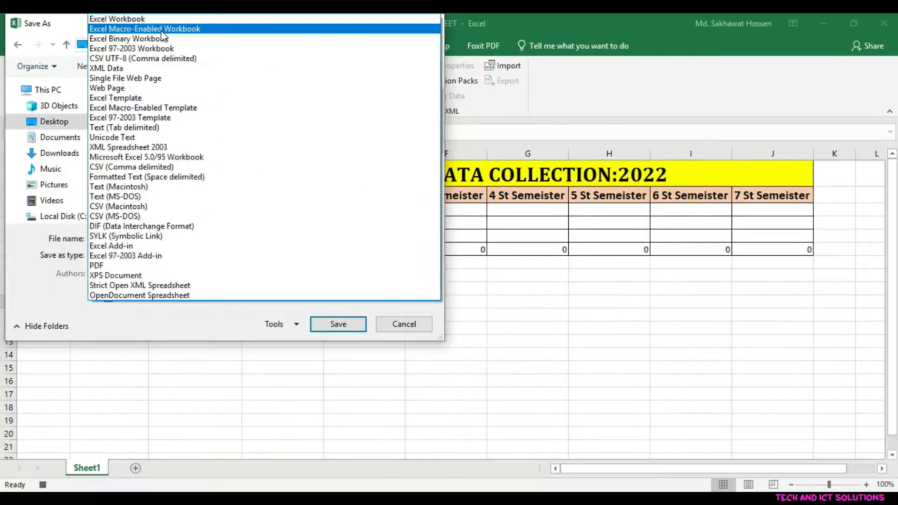
left_click(161, 30)
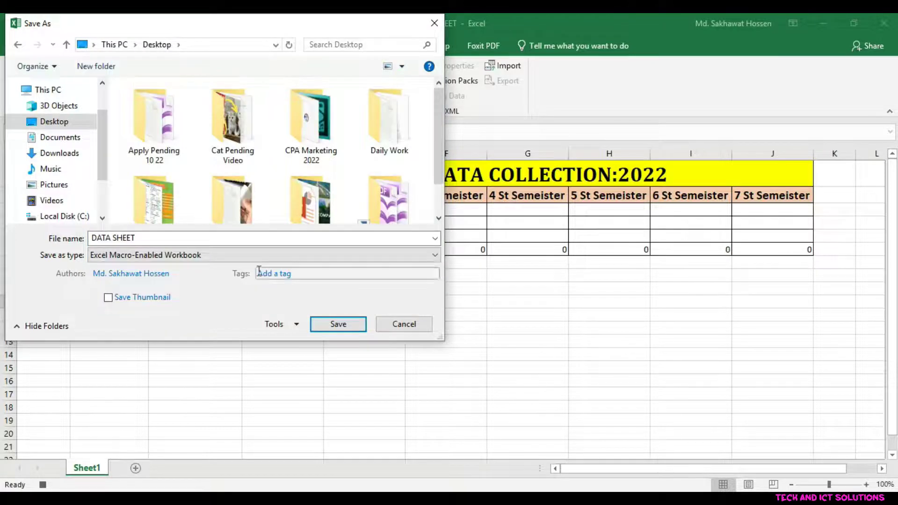
left_click(341, 326)
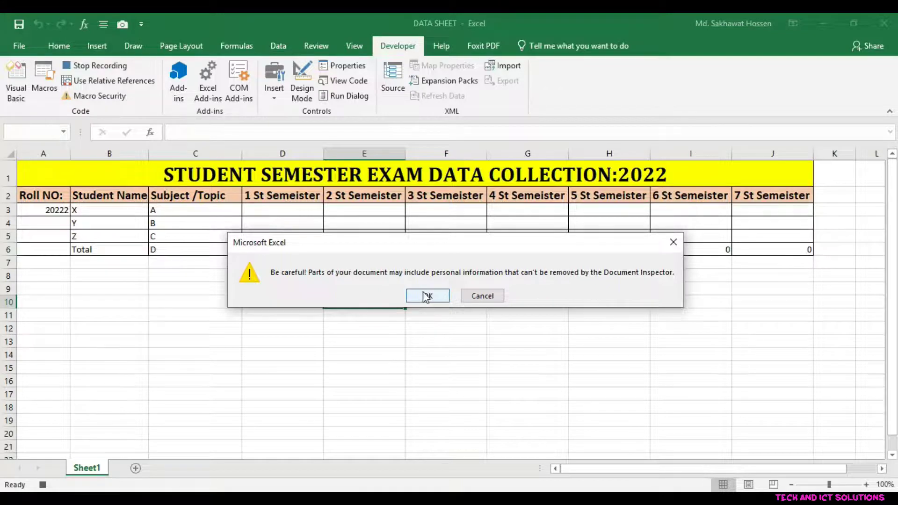
Accept the personal-information warning, then close Excel choosing Don't Save
left_click(427, 296)
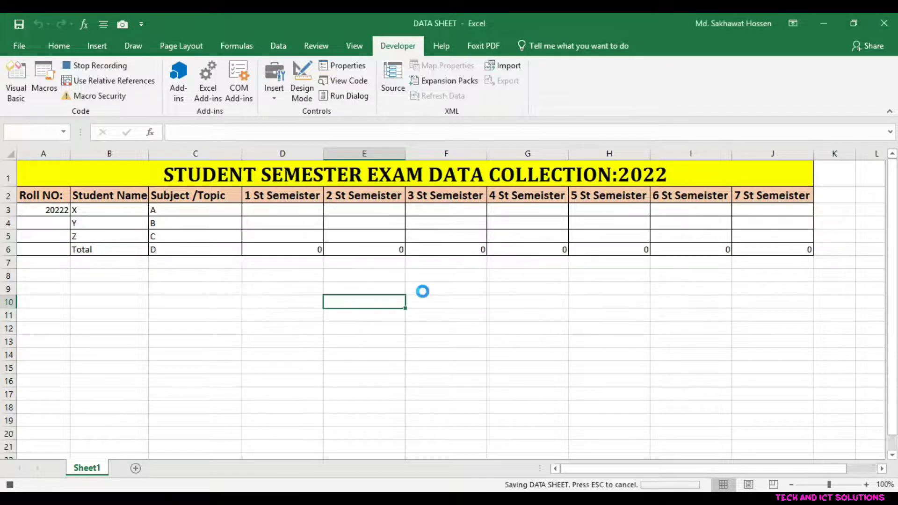
left_click(467, 311)
left_click(893, 18)
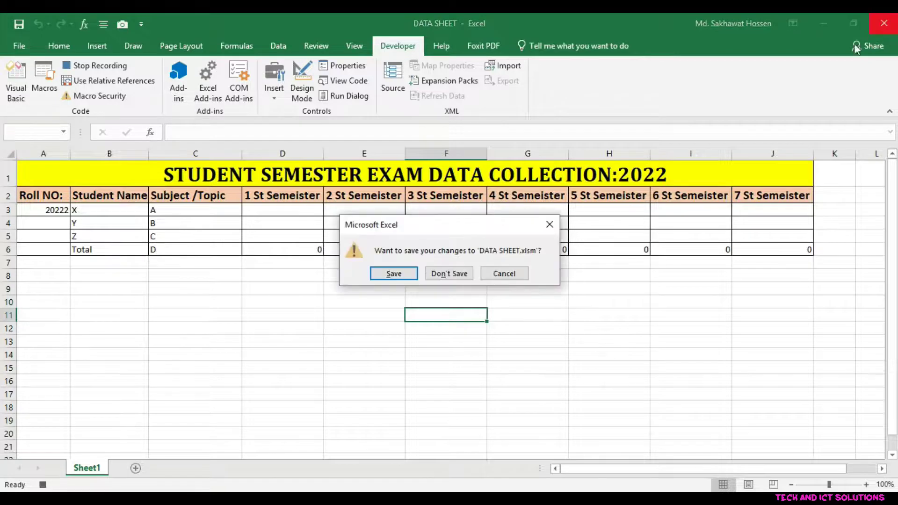
left_click(449, 273)
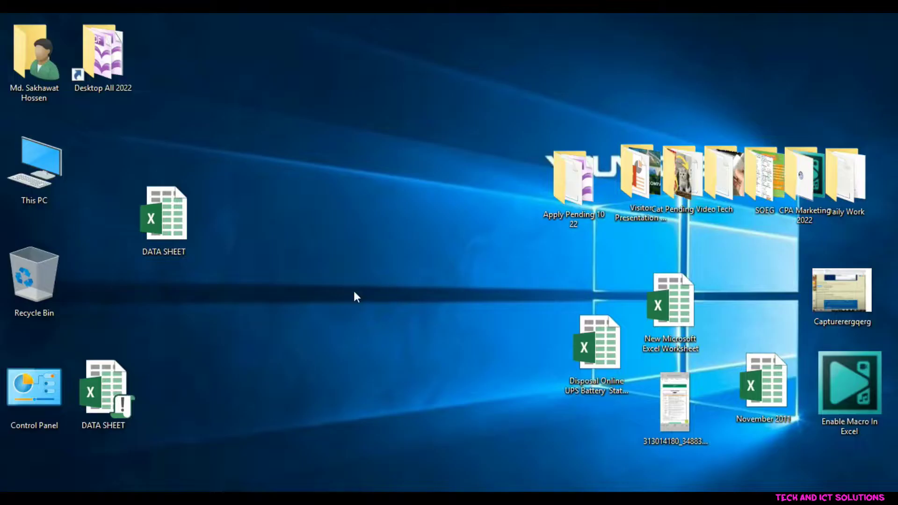